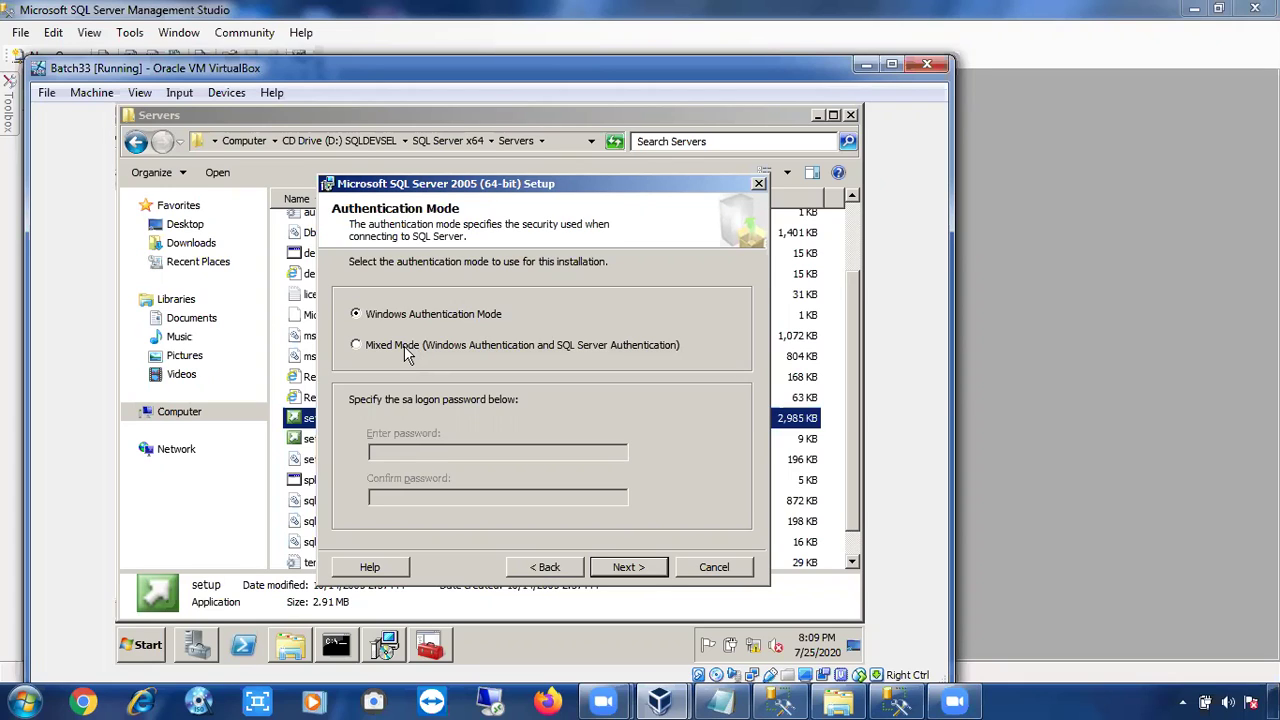
{"action": "left_click", "coordinate": [405, 346]}
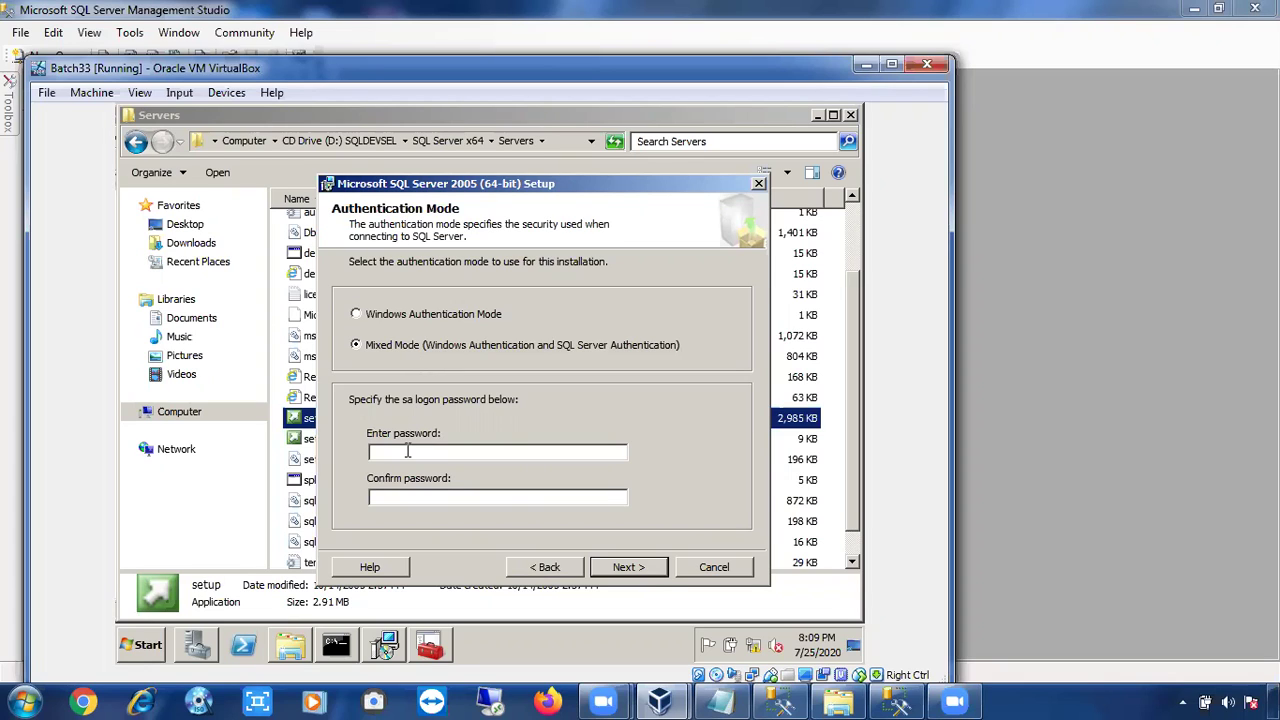
{"action": "left_click", "coordinate": [406, 452]}
{"action": "left_click", "coordinate": [398, 495]}
Step: Set the authentication mode to Windows Authentication Mode and continue to the collation settings
{"action": "left_click", "coordinate": [405, 321]}
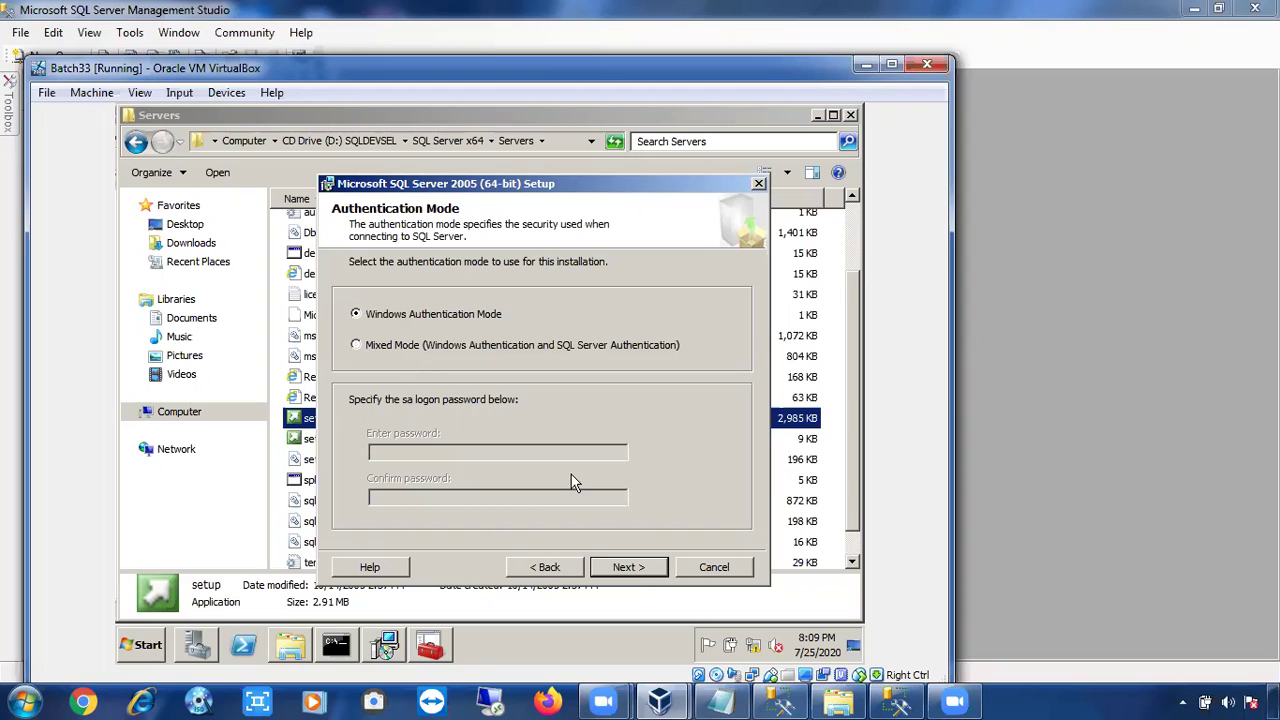
{"action": "left_click", "coordinate": [627, 568]}
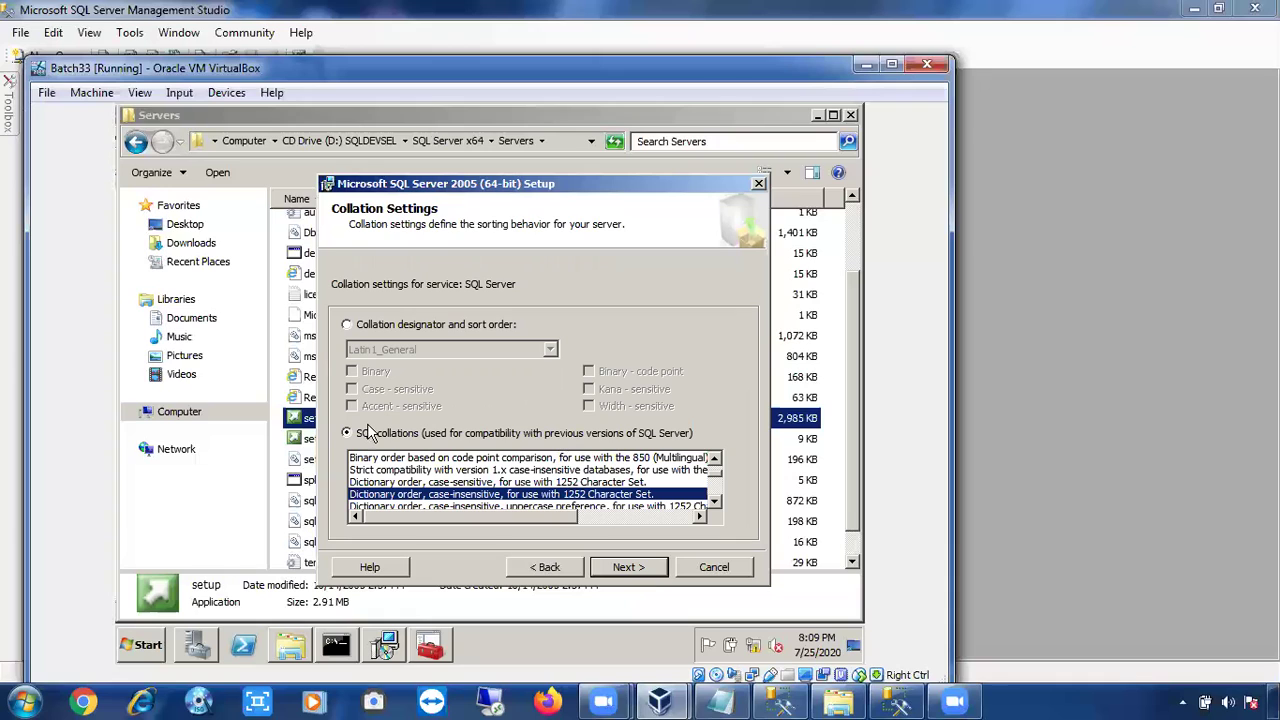
Step: Switch to the Notepad notes and add the heading "Collation Settings" below the service account list, separated by a blank line
{"action": "left_click", "coordinate": [720, 700]}
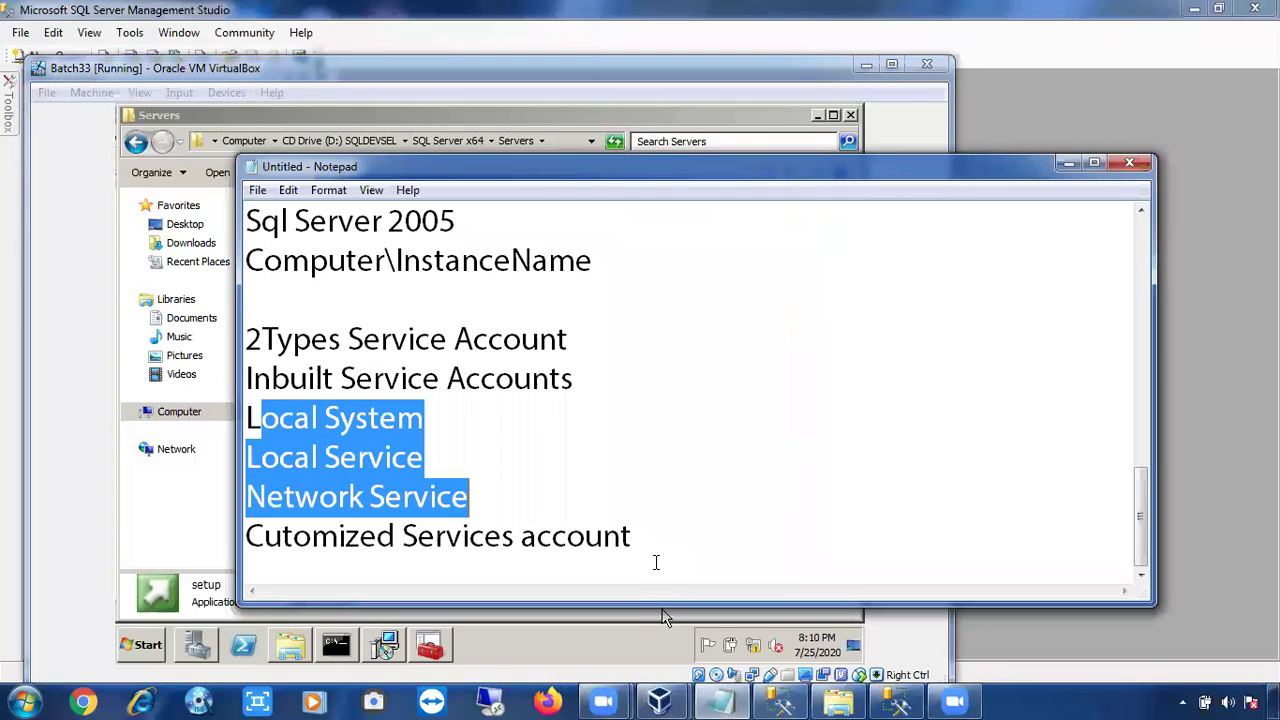
{"action": "left_click", "coordinate": [656, 562]}
{"action": "key", "text": "Return"}
{"action": "key", "text": "Return"}
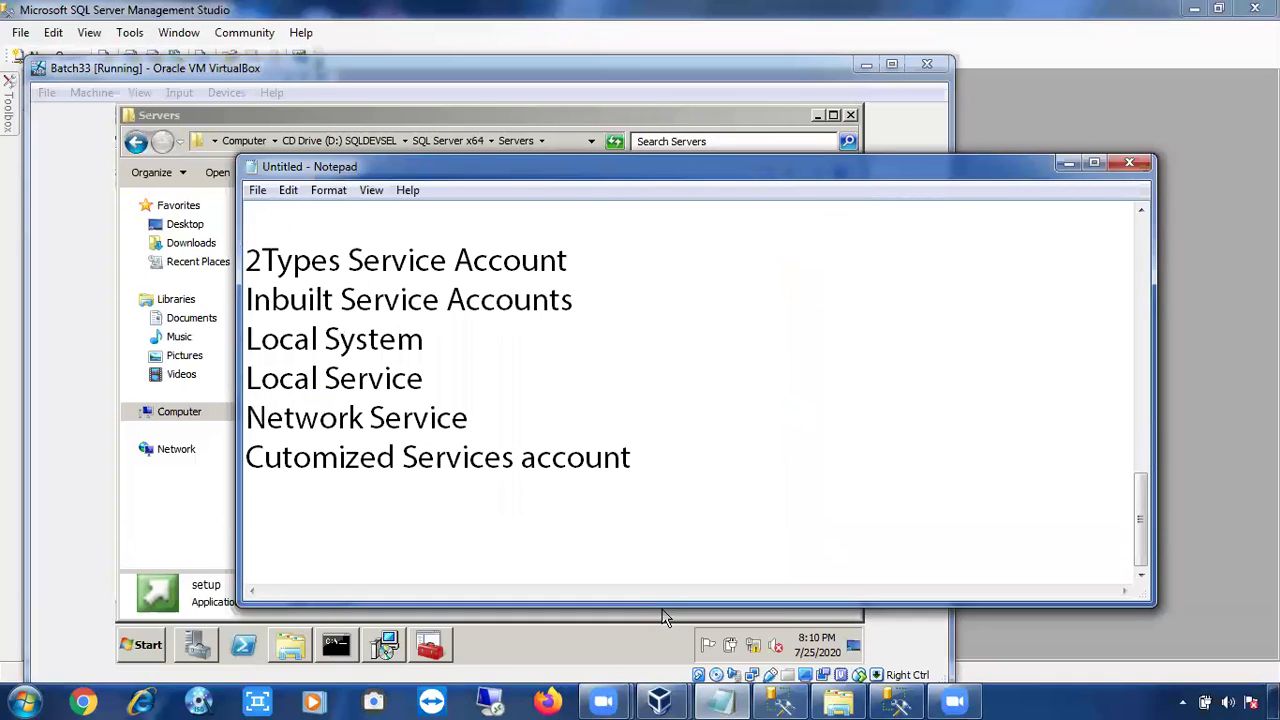
{"action": "type", "text": "cl"}
{"action": "key", "text": "BackSpace"}
{"action": "key", "text": "BackSpace"}
{"action": "type", "text": "Collation "}
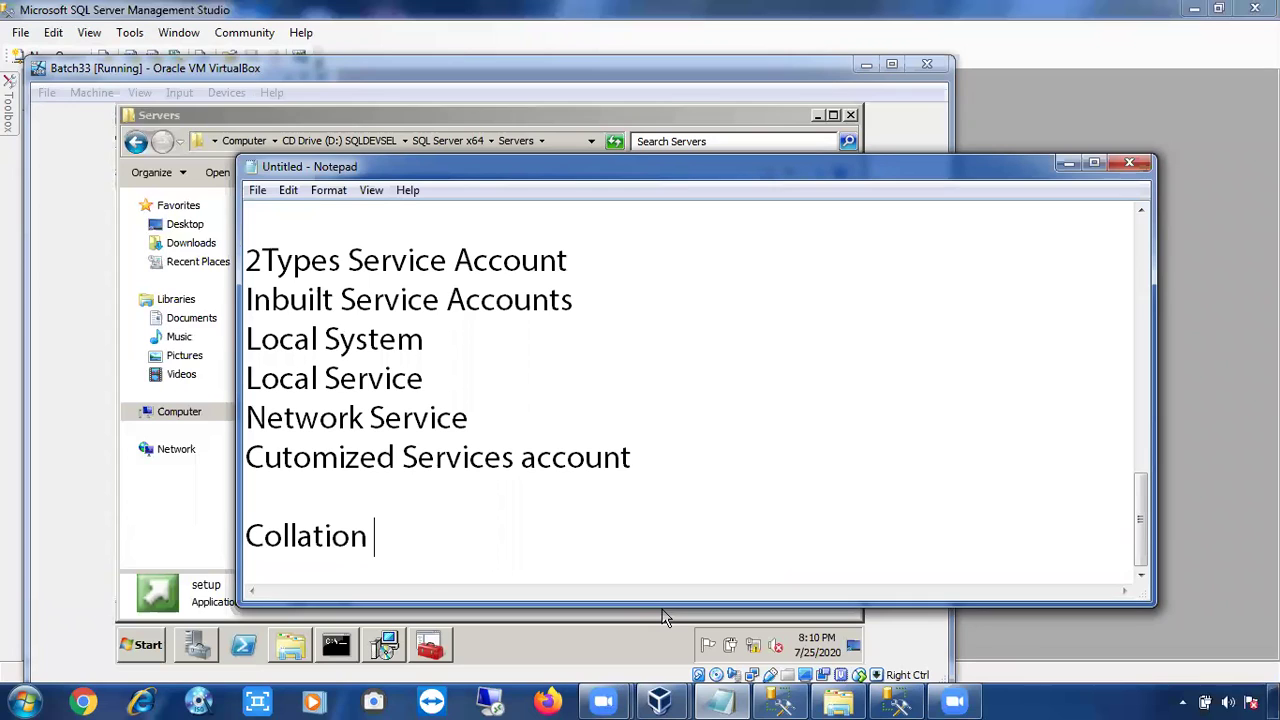
{"action": "type", "text": "Settings"}
{"action": "key", "text": "Return"}
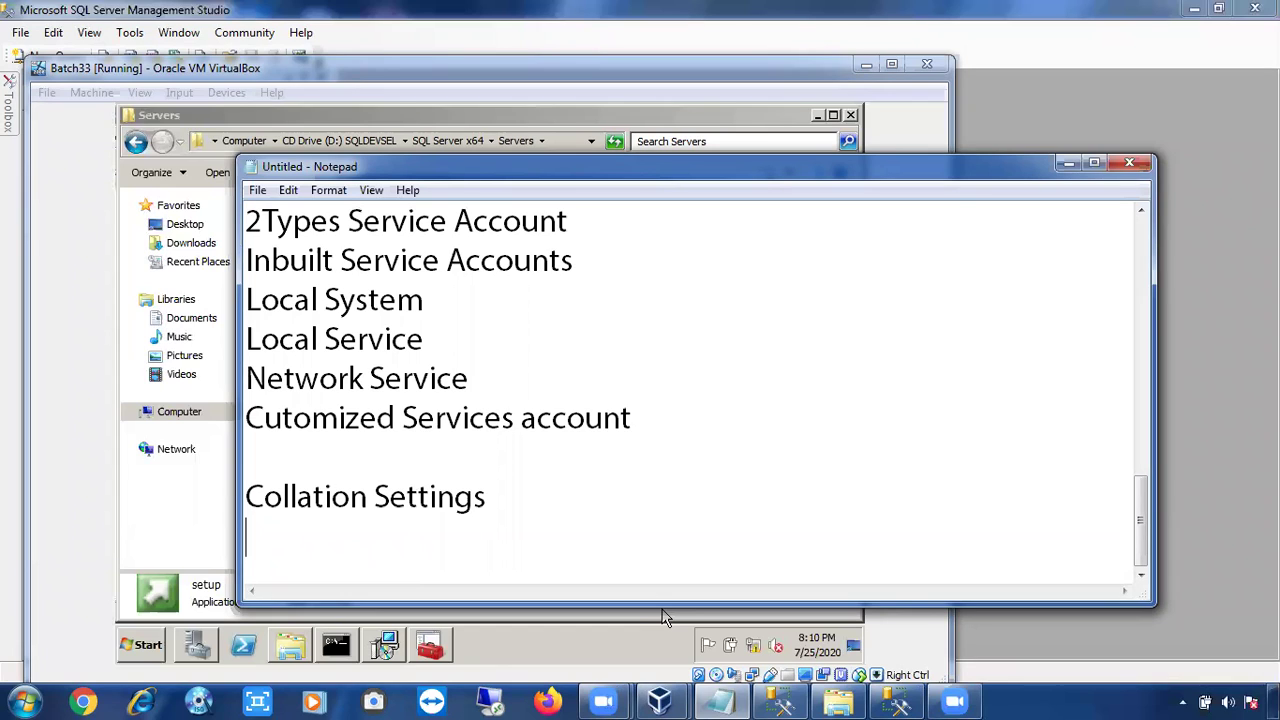
Step: Write the collation name "Sql_Latin1_General_CP1_CI_AS" on the line below the Collation Settings heading
{"action": "type", "text": "Sql_Lati"}
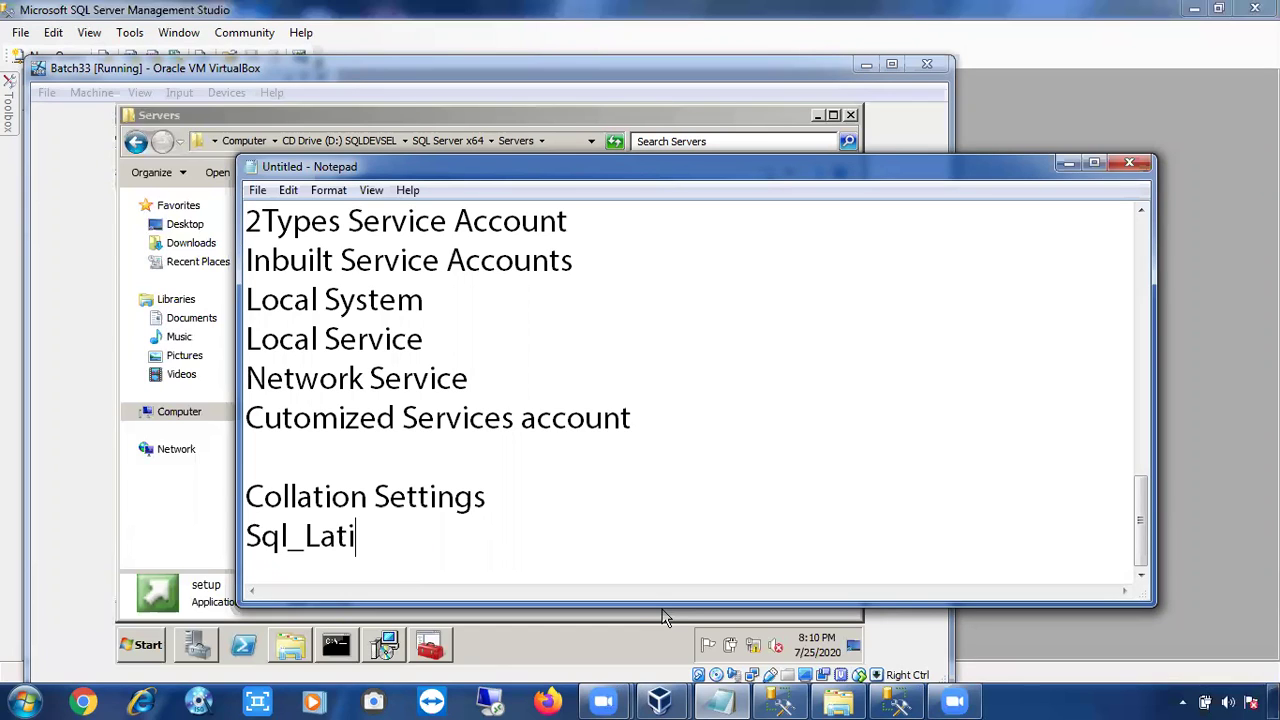
{"action": "type", "text": "n1_gb"}
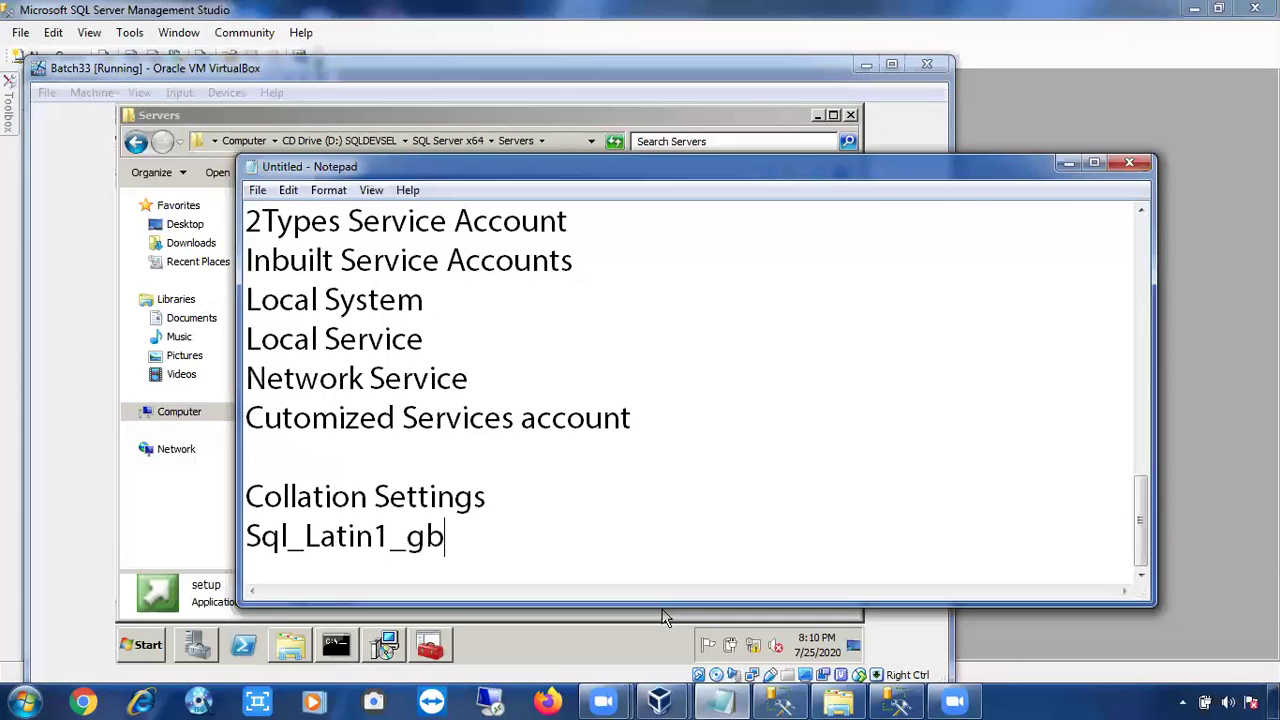
{"action": "key", "text": "BackSpace"}
{"action": "key", "text": "BackSpace"}
{"action": "type", "text": "Gene"}
{"action": "type", "text": "ta"}
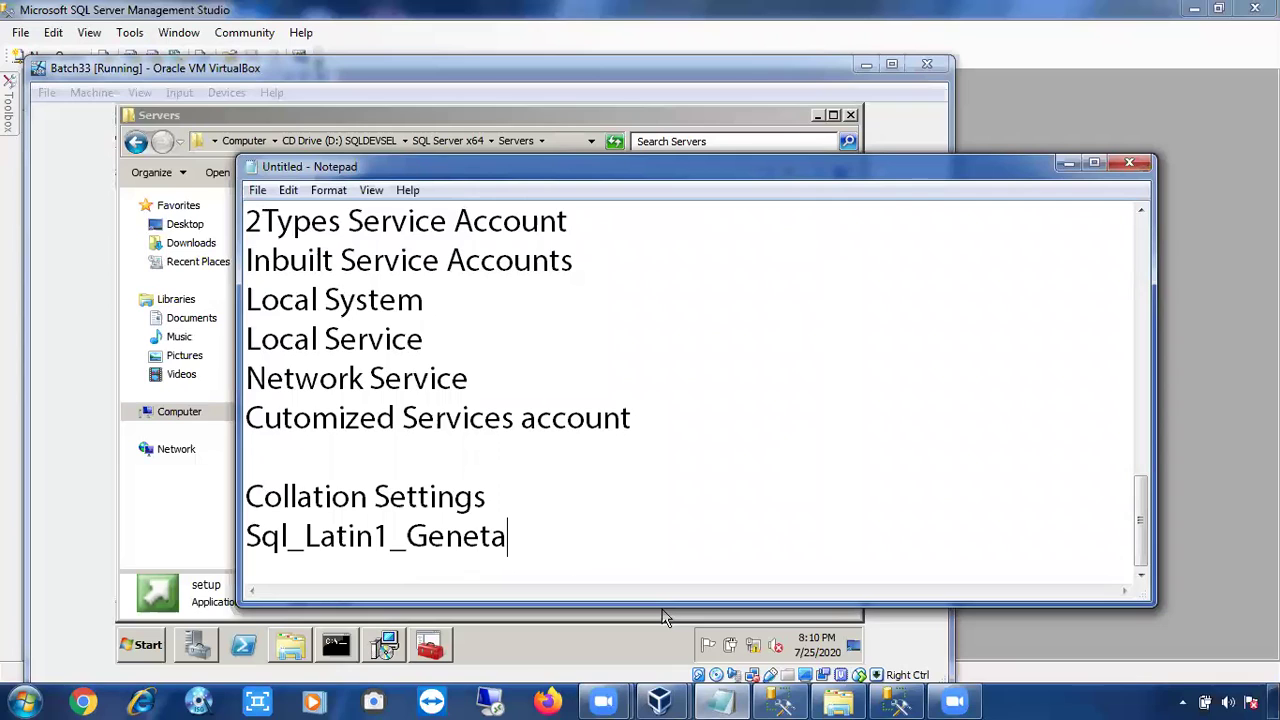
{"action": "key", "text": "BackSpace"}
{"action": "key", "text": "BackSpace"}
{"action": "type", "text": "ral_CP"}
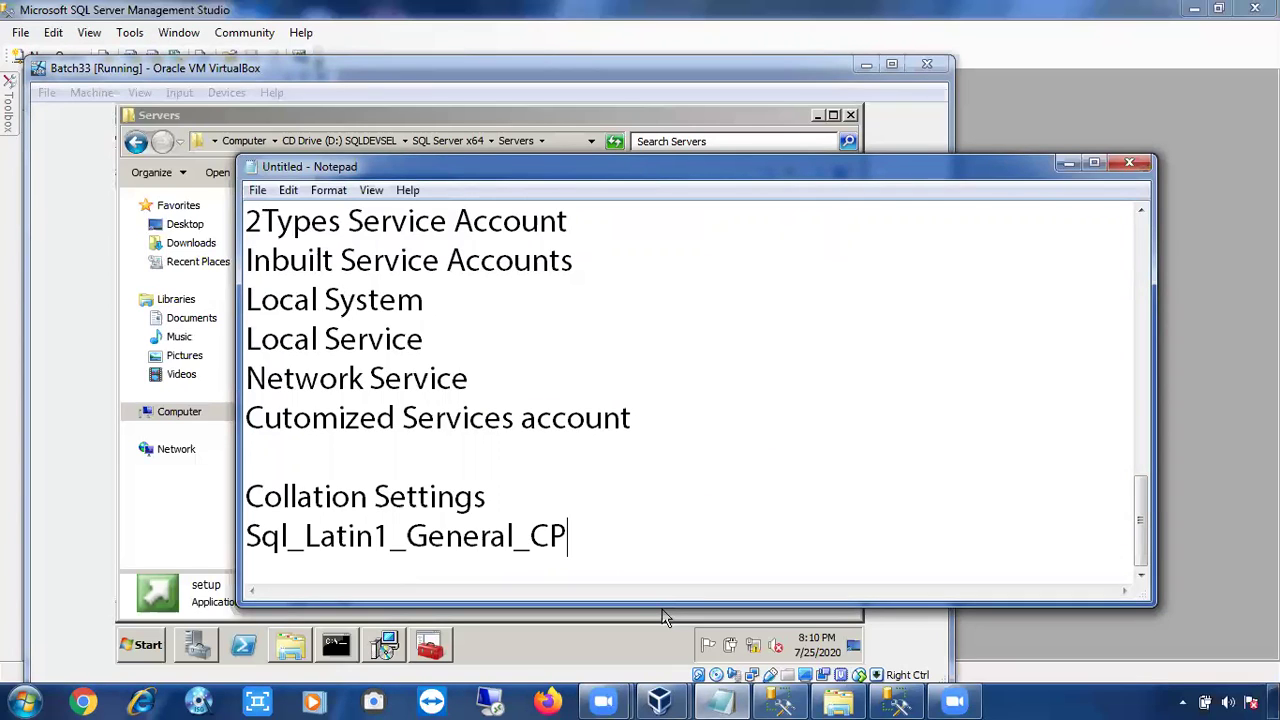
{"action": "type", "text": "1_CI_AS"}
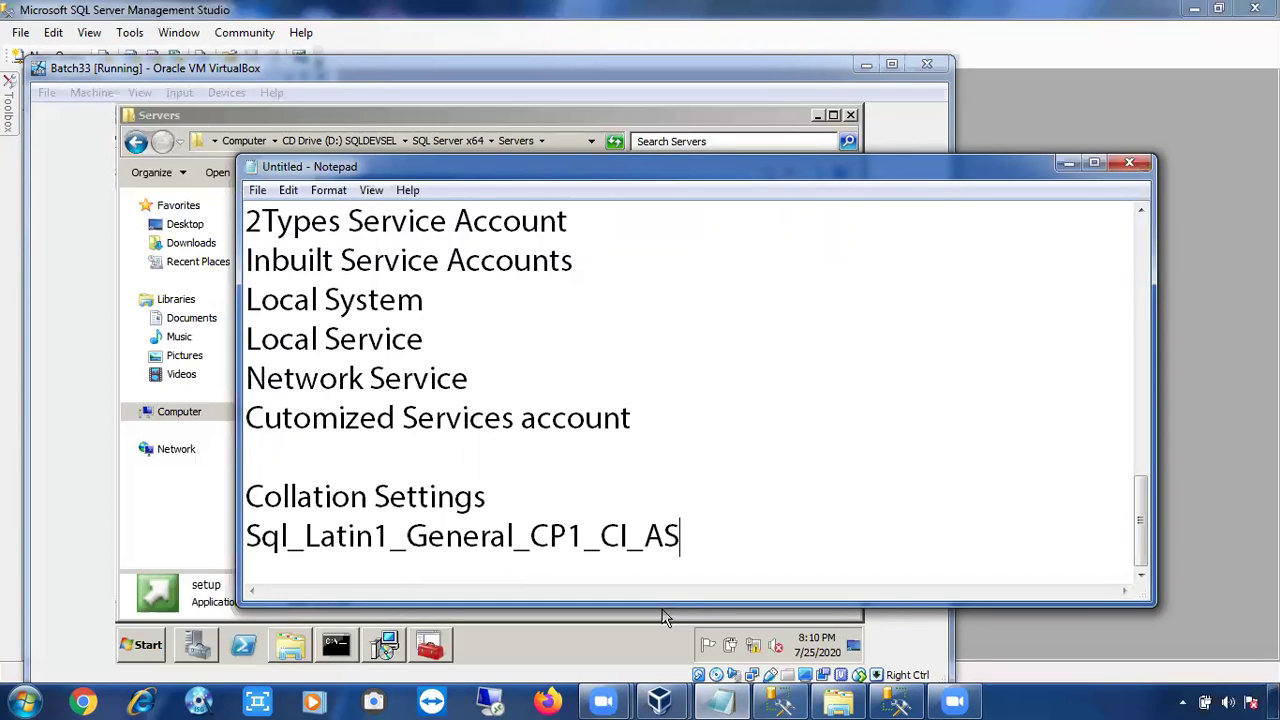
Step: Examine the collation name and its CI and AS parts in the notes alongside the setup's collation page, and return to the setup wizard
{"action": "double_click", "coordinate": [414, 535]}
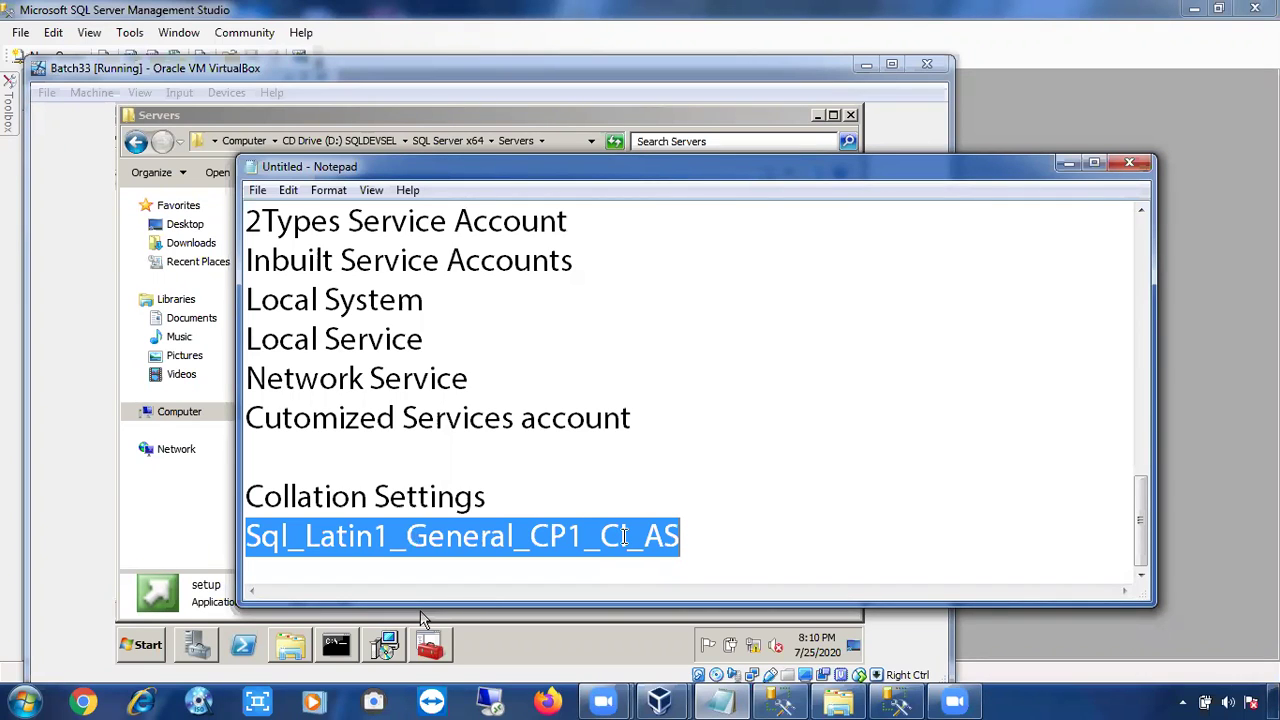
{"action": "left_click", "coordinate": [558, 536]}
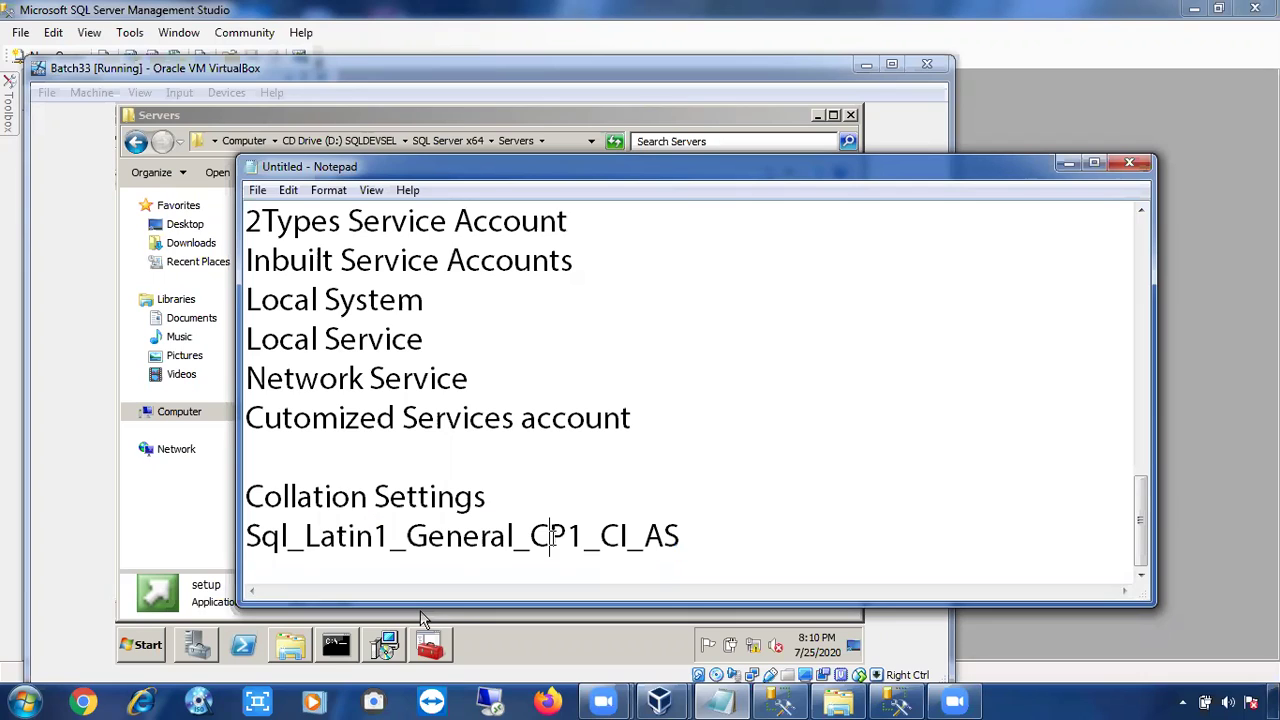
{"action": "left_click_drag", "start_coordinate": [558, 536], "coordinate": [680, 540]}
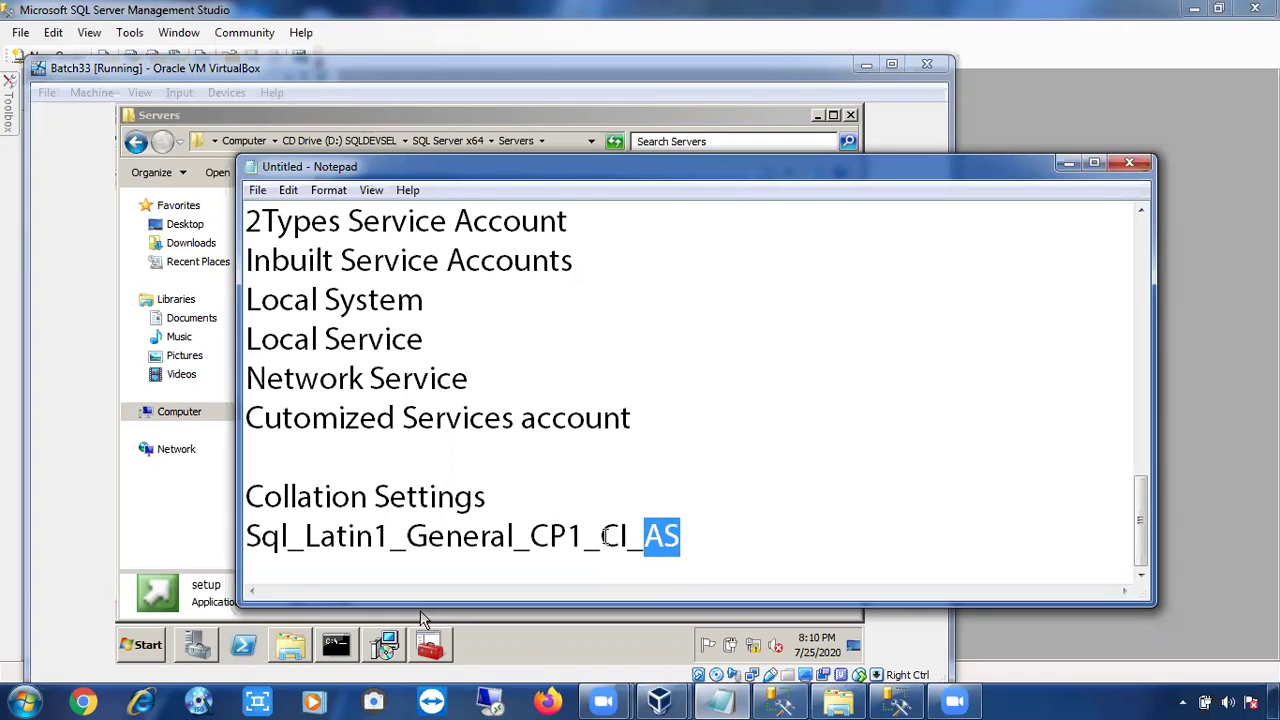
{"action": "left_click_drag", "start_coordinate": [604, 537], "coordinate": [626, 537]}
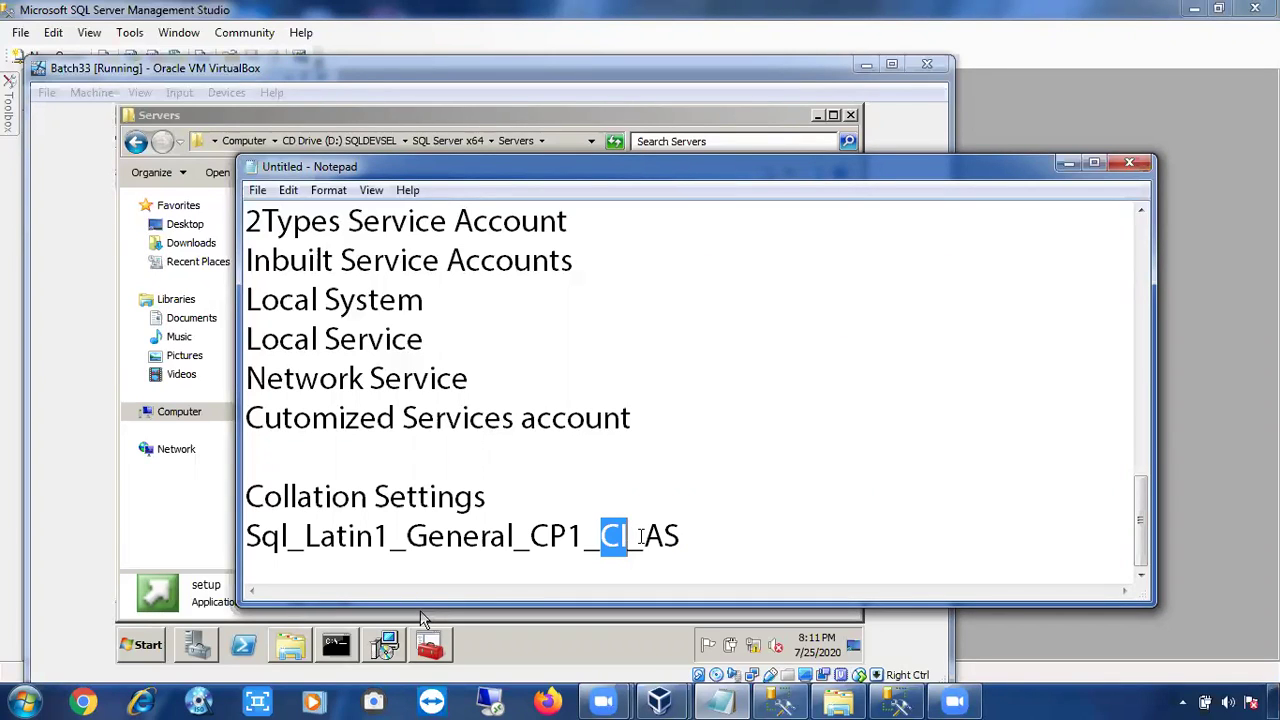
{"action": "left_click", "coordinate": [678, 537]}
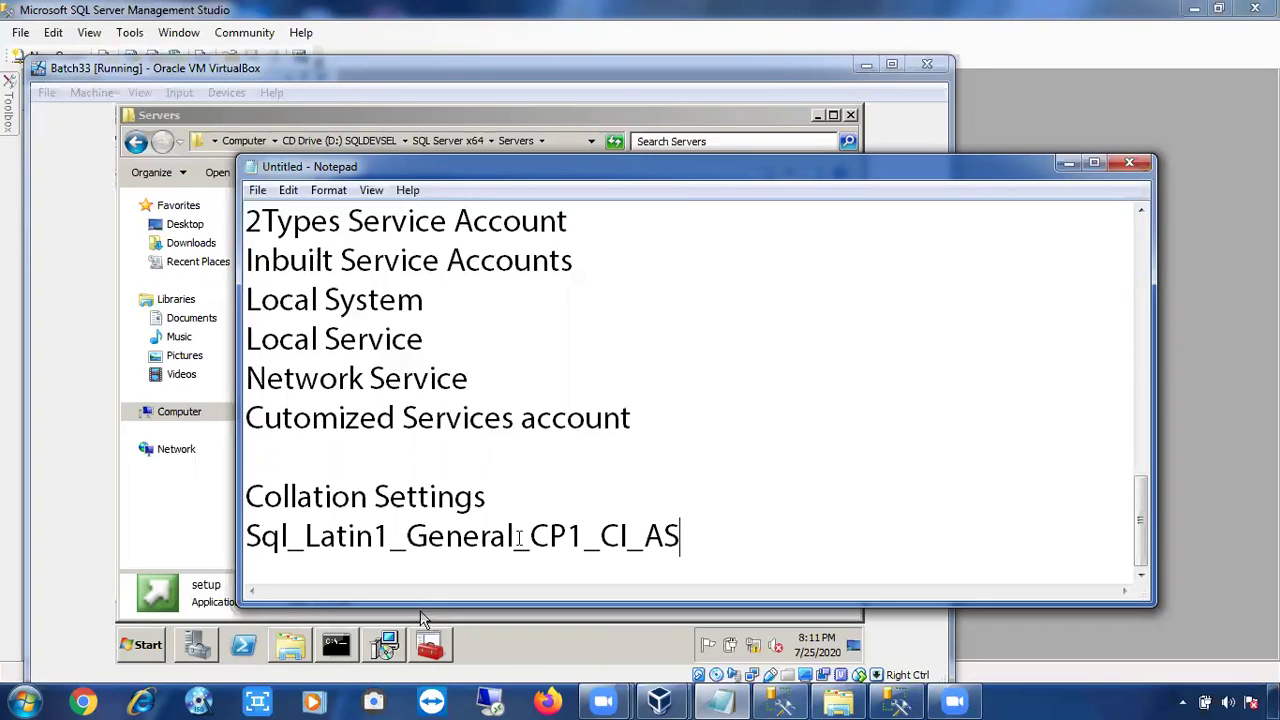
{"action": "left_click", "coordinate": [572, 537]}
{"action": "left_click", "coordinate": [1069, 164]}
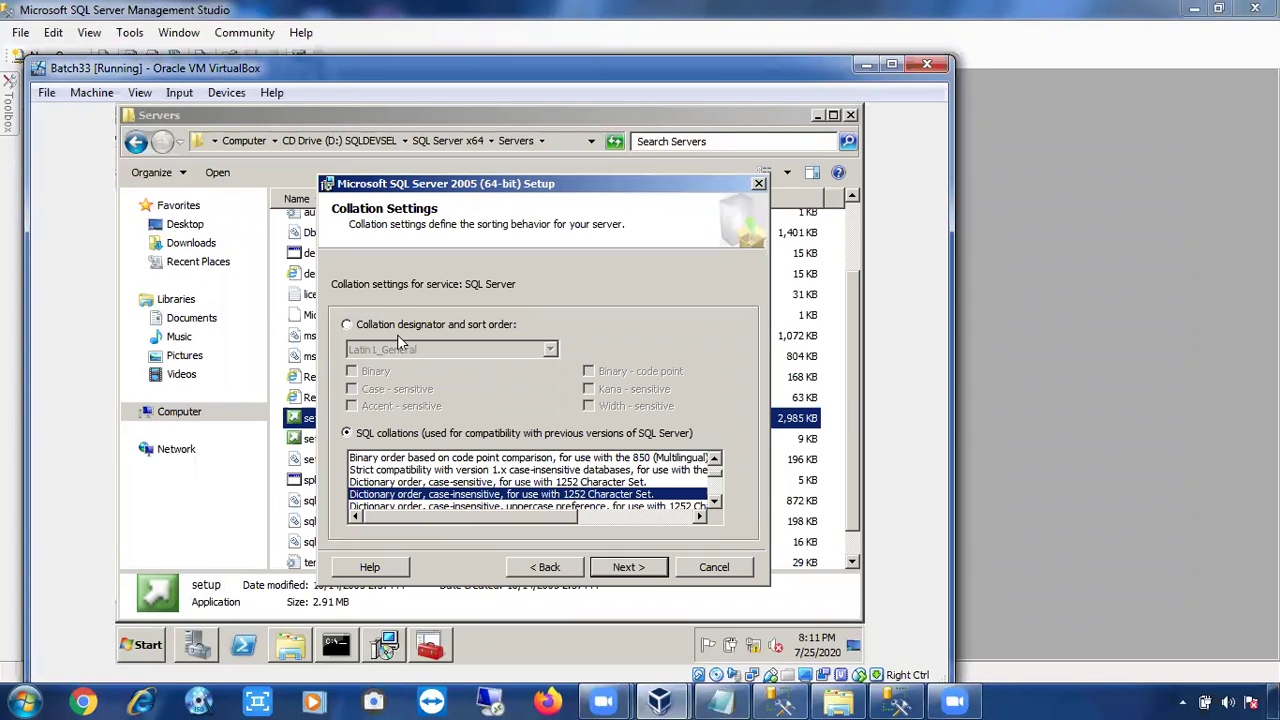
{"action": "left_click", "coordinate": [722, 702]}
{"action": "left_click_drag", "start_coordinate": [686, 541], "coordinate": [262, 537]}
{"action": "key", "text": "shift+Home"}
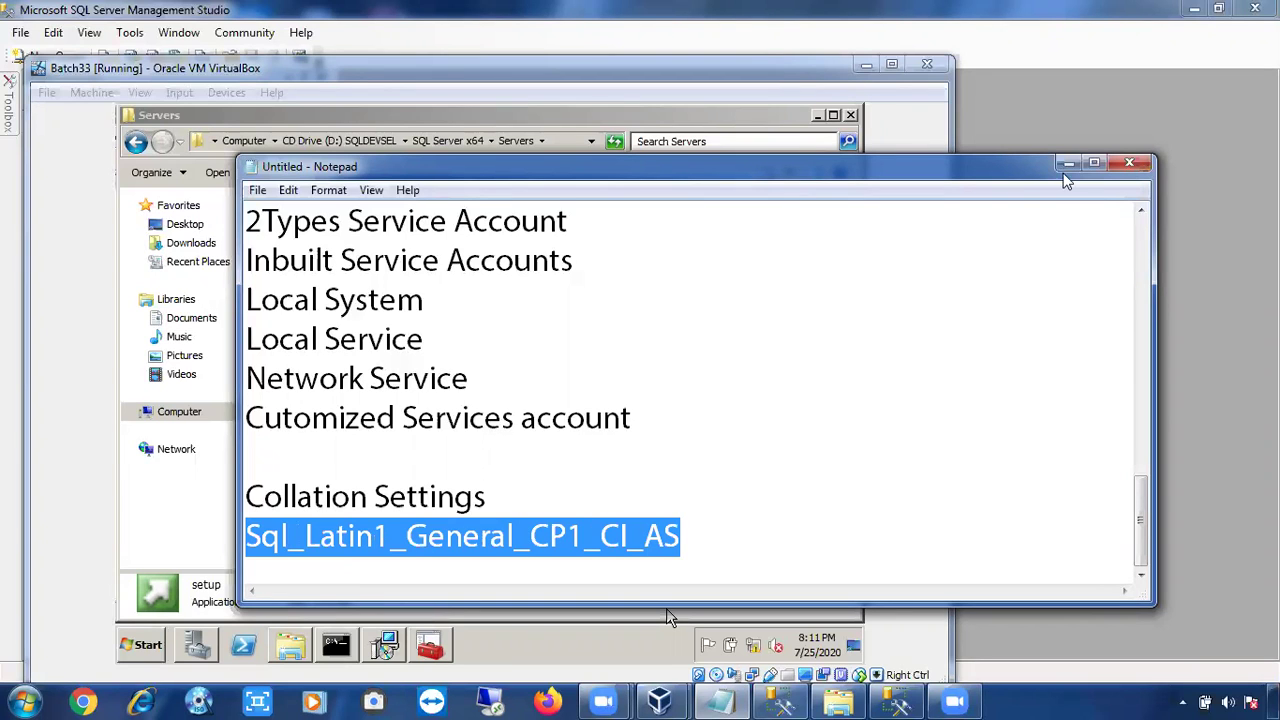
{"action": "left_click", "coordinate": [1067, 165]}
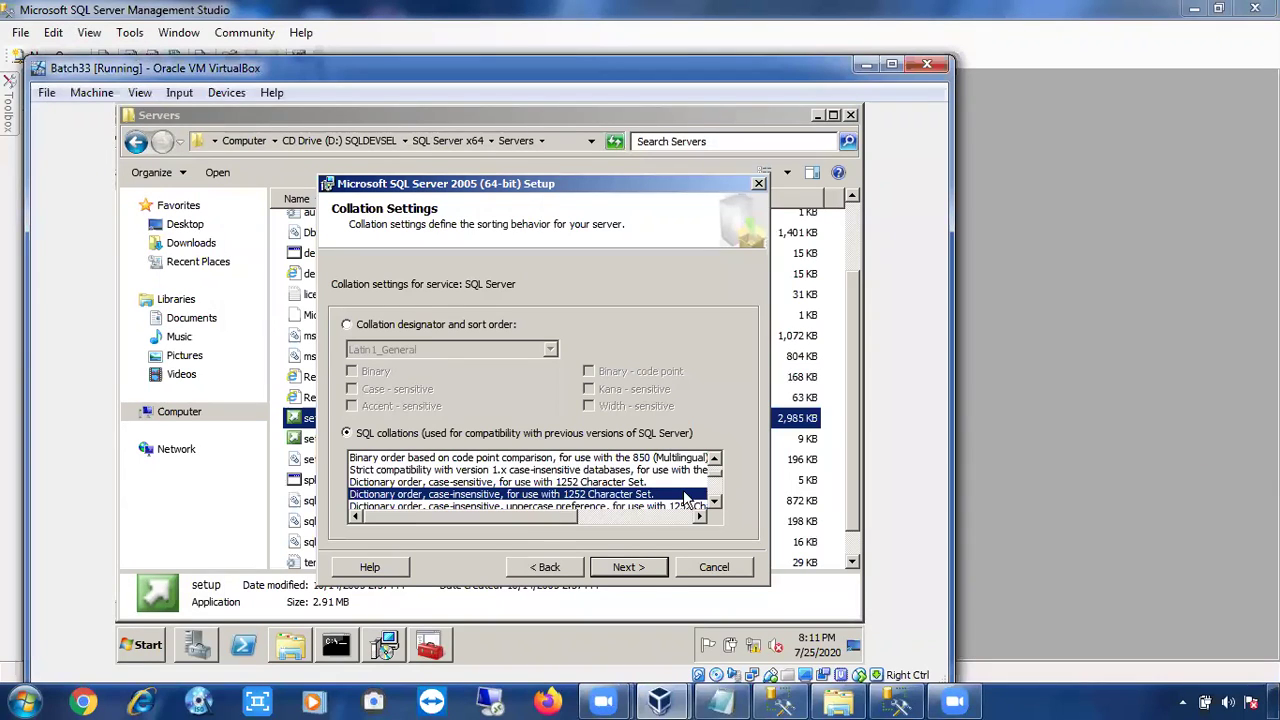
Step: Browse the SQL collations, keep "Dictionary order, case-insensitive, for use with 1252 Character Set" and continue to the report settings
{"action": "left_click", "coordinate": [713, 503]}
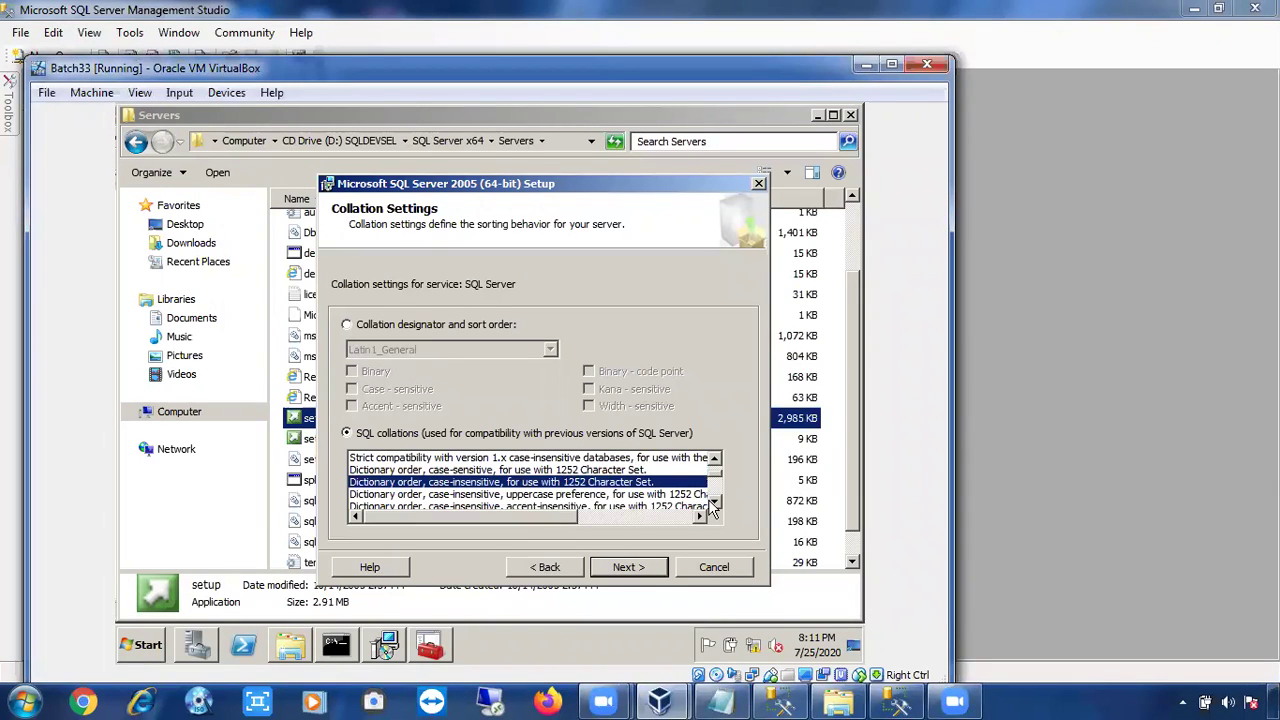
{"action": "left_click", "coordinate": [713, 503]}
{"action": "left_click", "coordinate": [713, 503]}
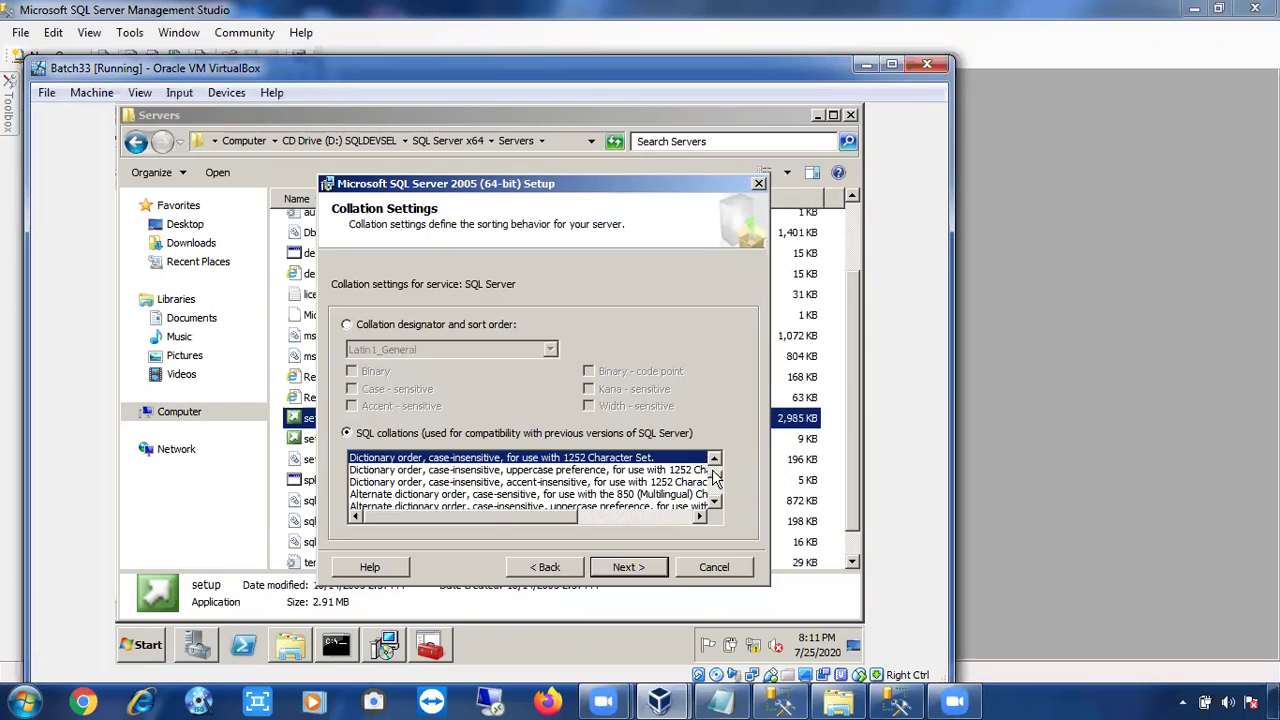
{"action": "left_click", "coordinate": [714, 459]}
{"action": "left_click", "coordinate": [714, 459]}
{"action": "left_click", "coordinate": [714, 459]}
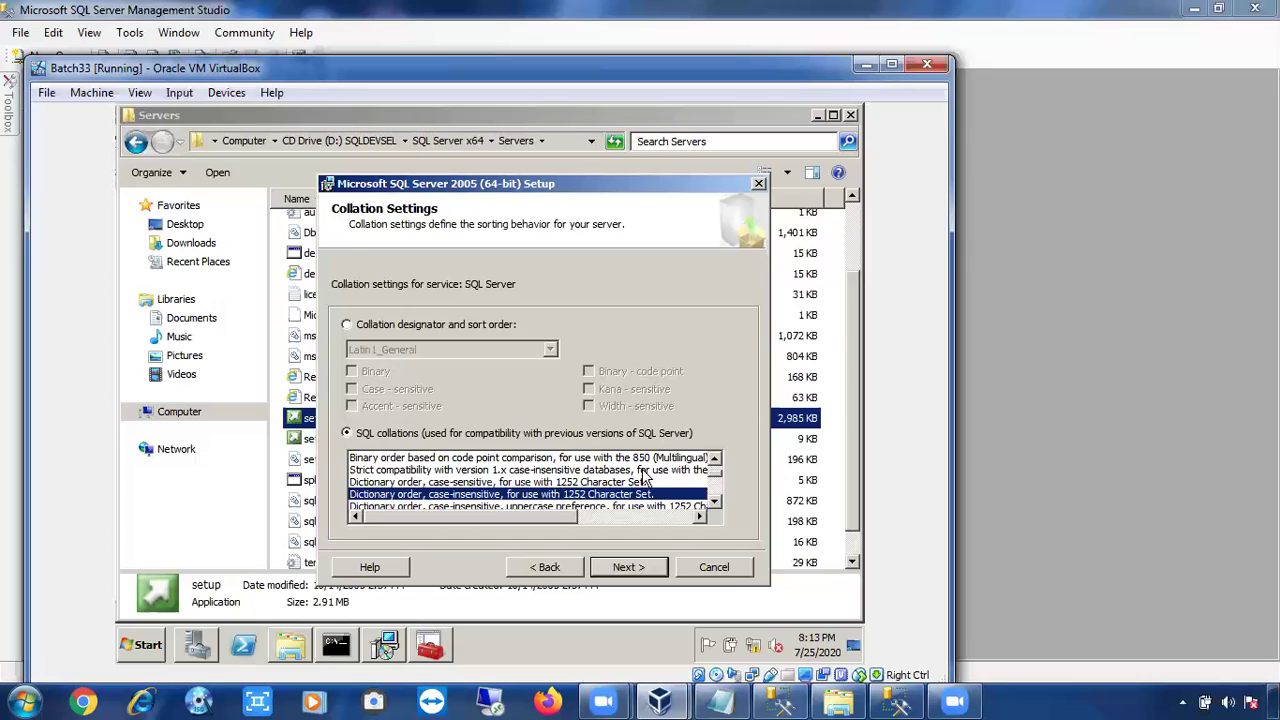
{"action": "left_click", "coordinate": [642, 568]}
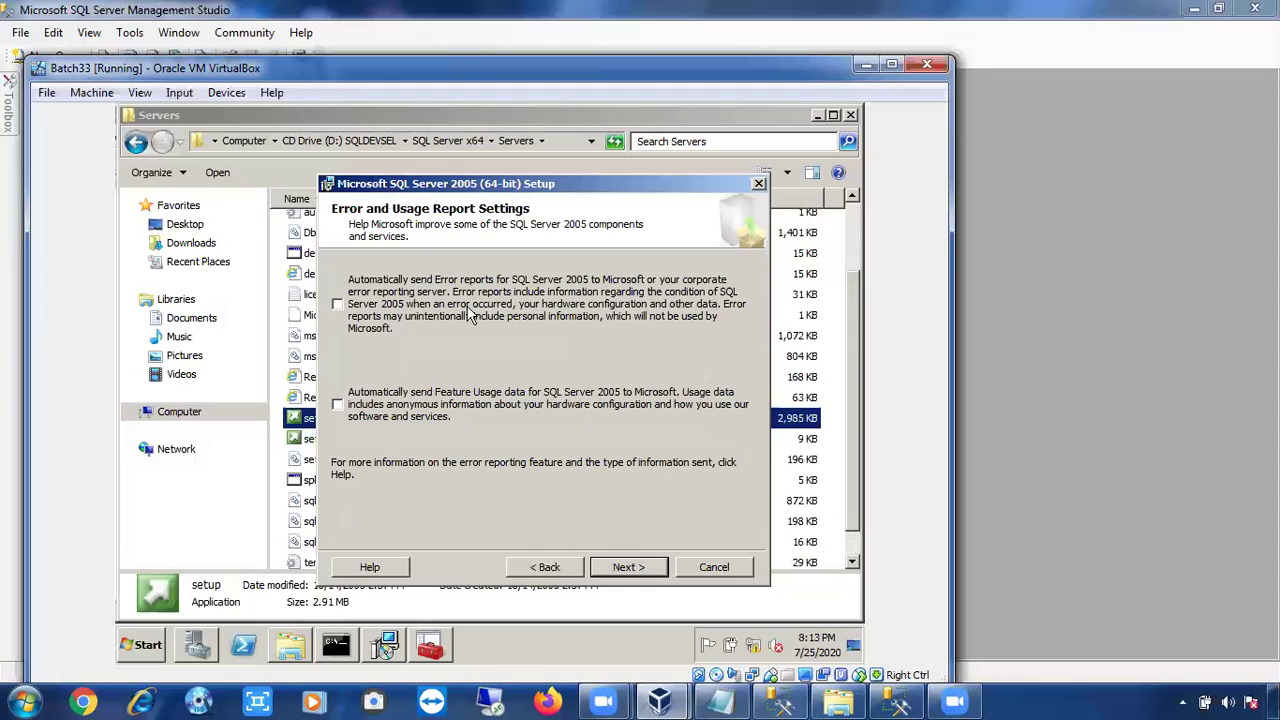
Step: Leave automatic error reports and feature usage data off and start installing the listed components
{"action": "left_click", "coordinate": [628, 567]}
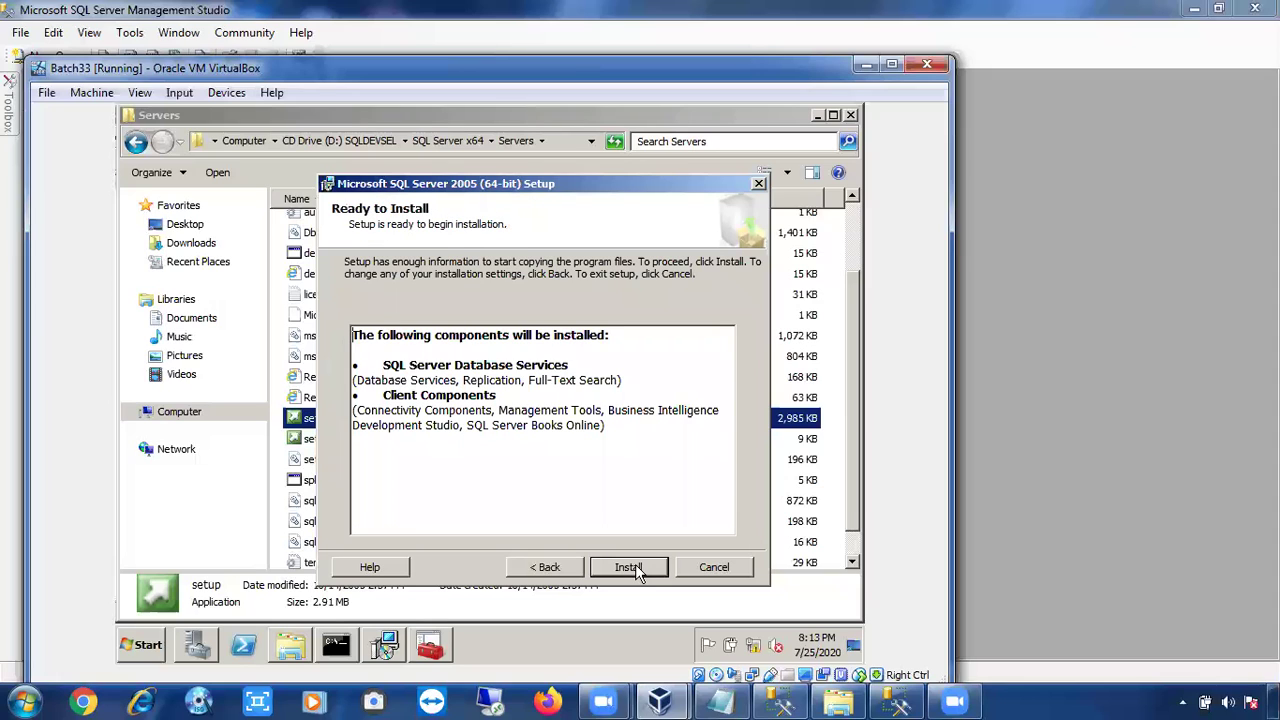
{"action": "left_click", "coordinate": [632, 567]}
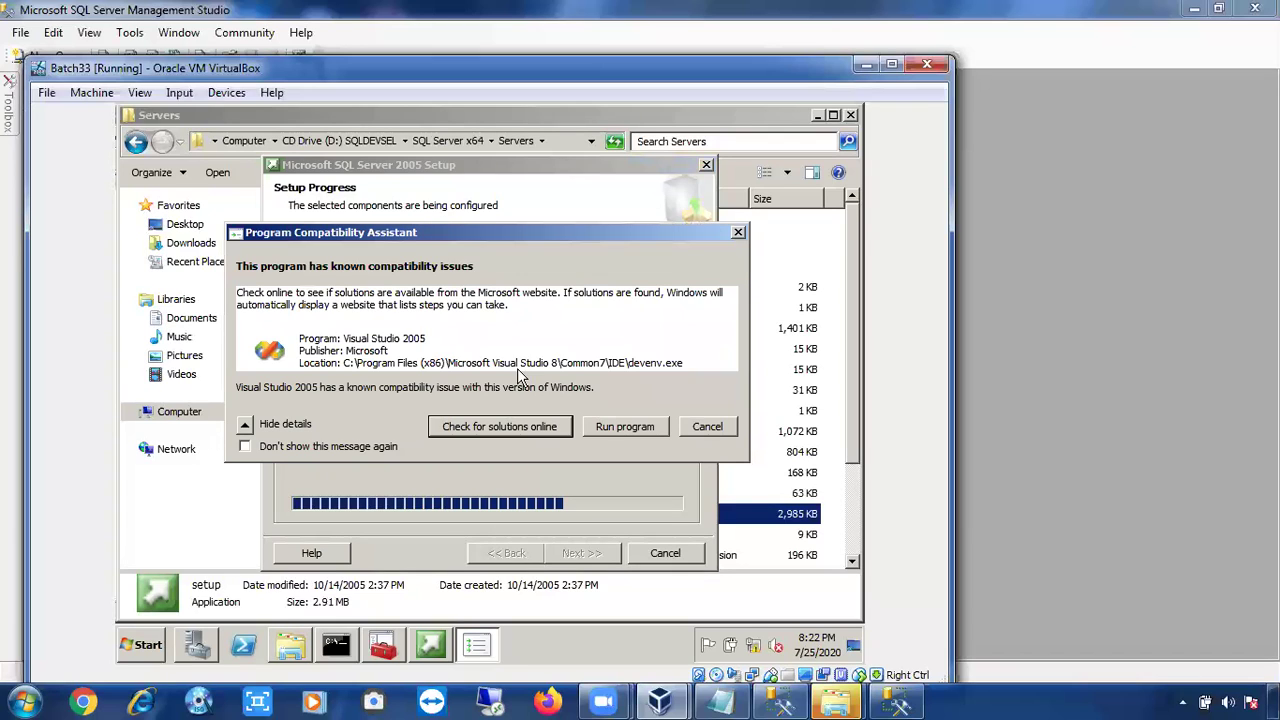
Step: Suppress further Visual Studio 2005 compatibility messages and let the program run anyway
{"action": "left_click", "coordinate": [257, 449]}
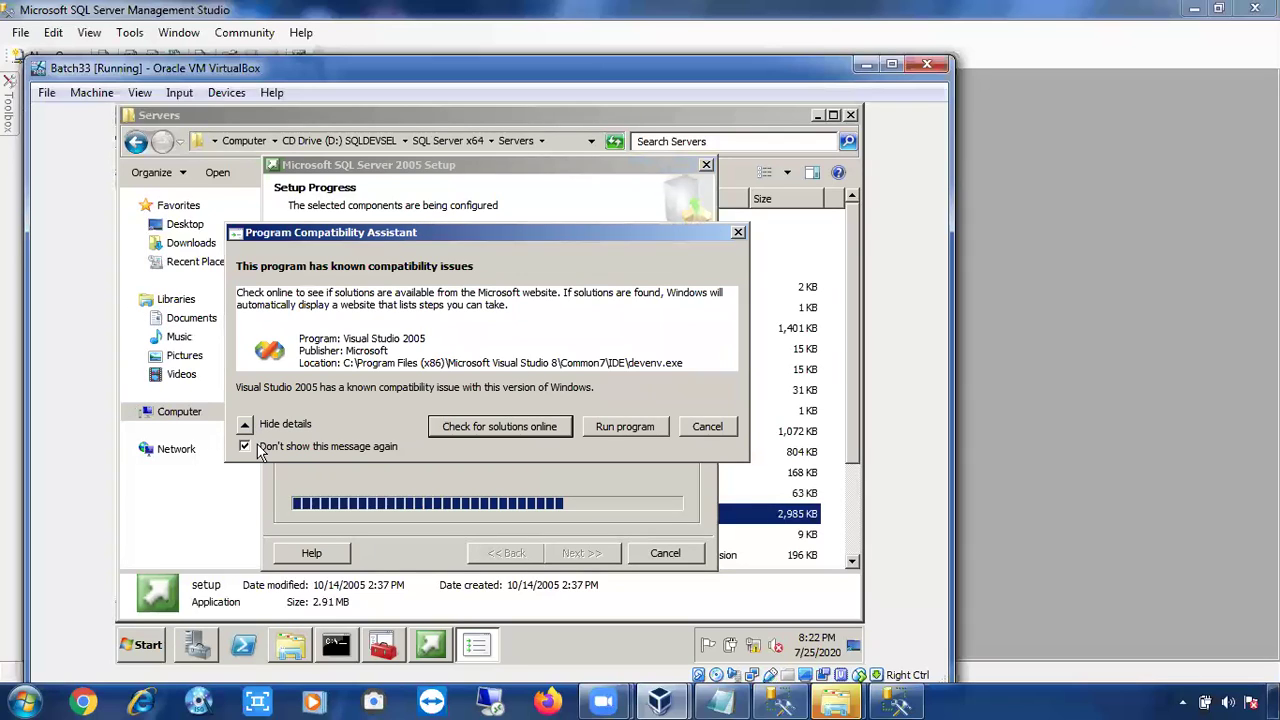
{"action": "left_click", "coordinate": [611, 418]}
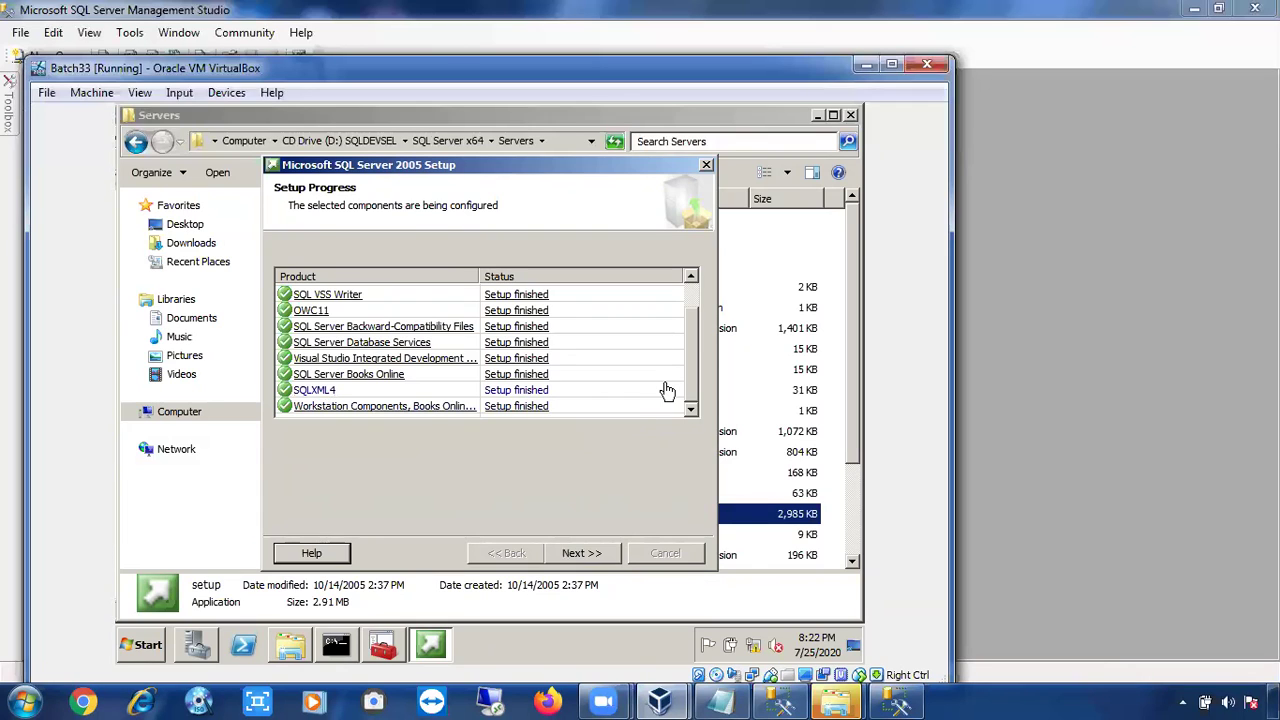
Step: Check the setup status of every component in the progress list and finish the SQL Server 2005 setup wizard
{"action": "scroll", "coordinate": [693, 378], "scroll_direction": "up", "scroll_amount": 1}
{"action": "scroll", "coordinate": [693, 378], "scroll_direction": "up", "scroll_amount": 1}
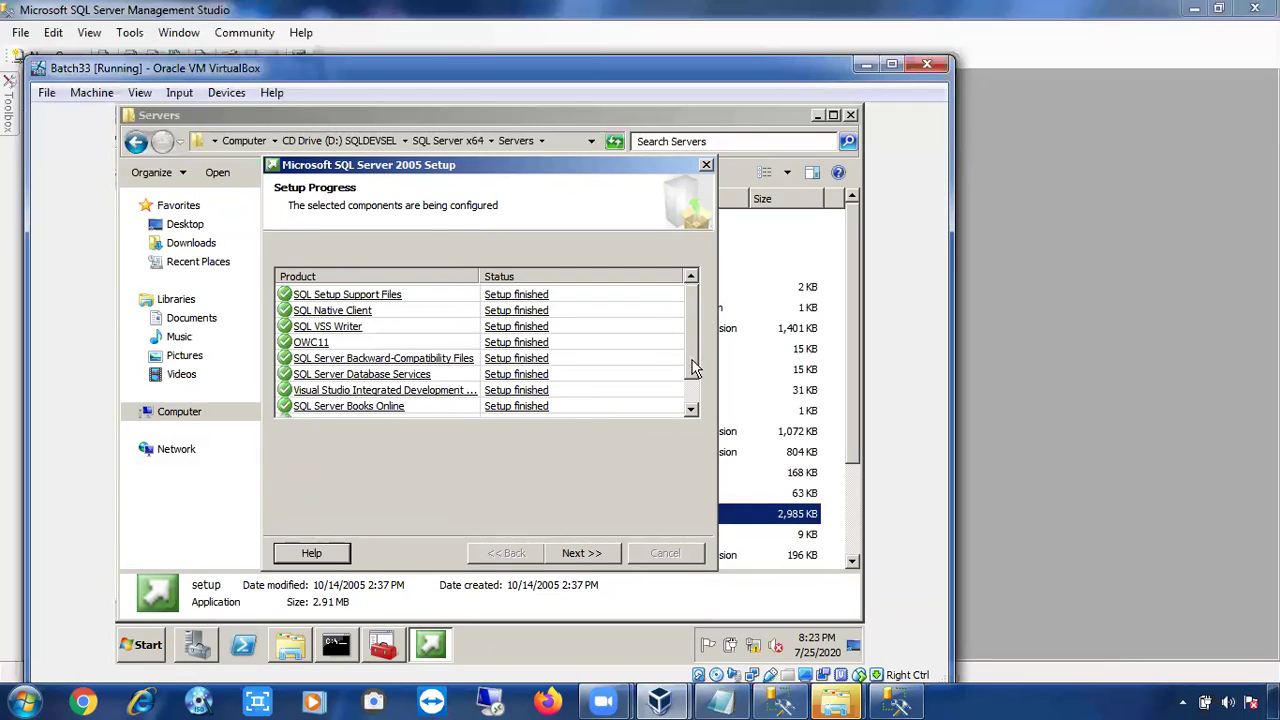
{"action": "scroll", "coordinate": [694, 380], "scroll_direction": "down", "scroll_amount": 2}
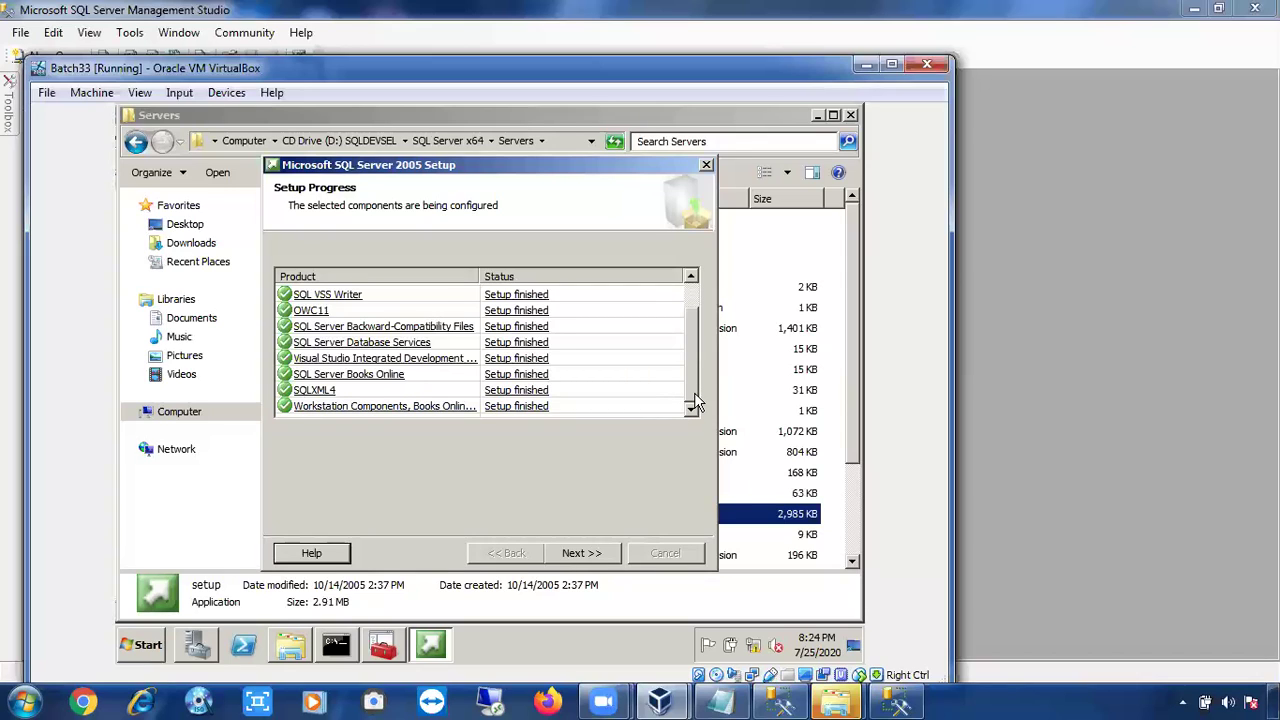
{"action": "scroll", "coordinate": [695, 403], "scroll_direction": "up", "scroll_amount": 1}
{"action": "left_click", "coordinate": [578, 556]}
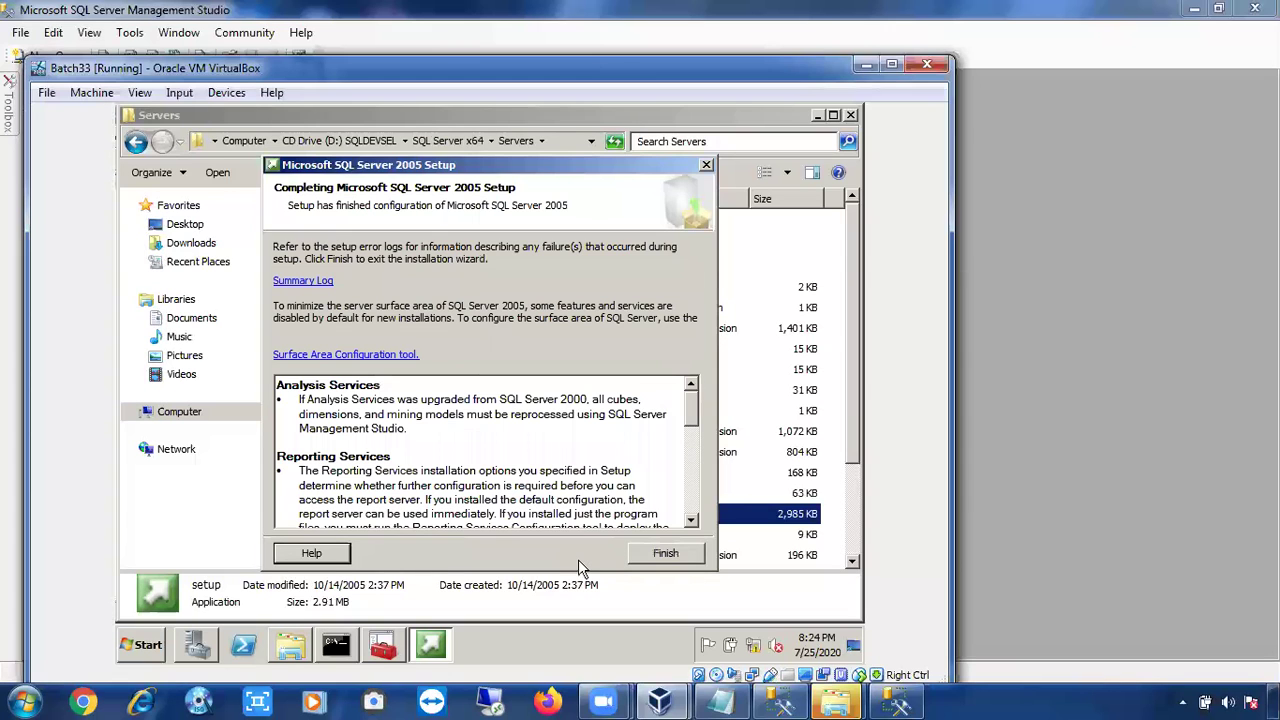
{"action": "left_click", "coordinate": [664, 555]}
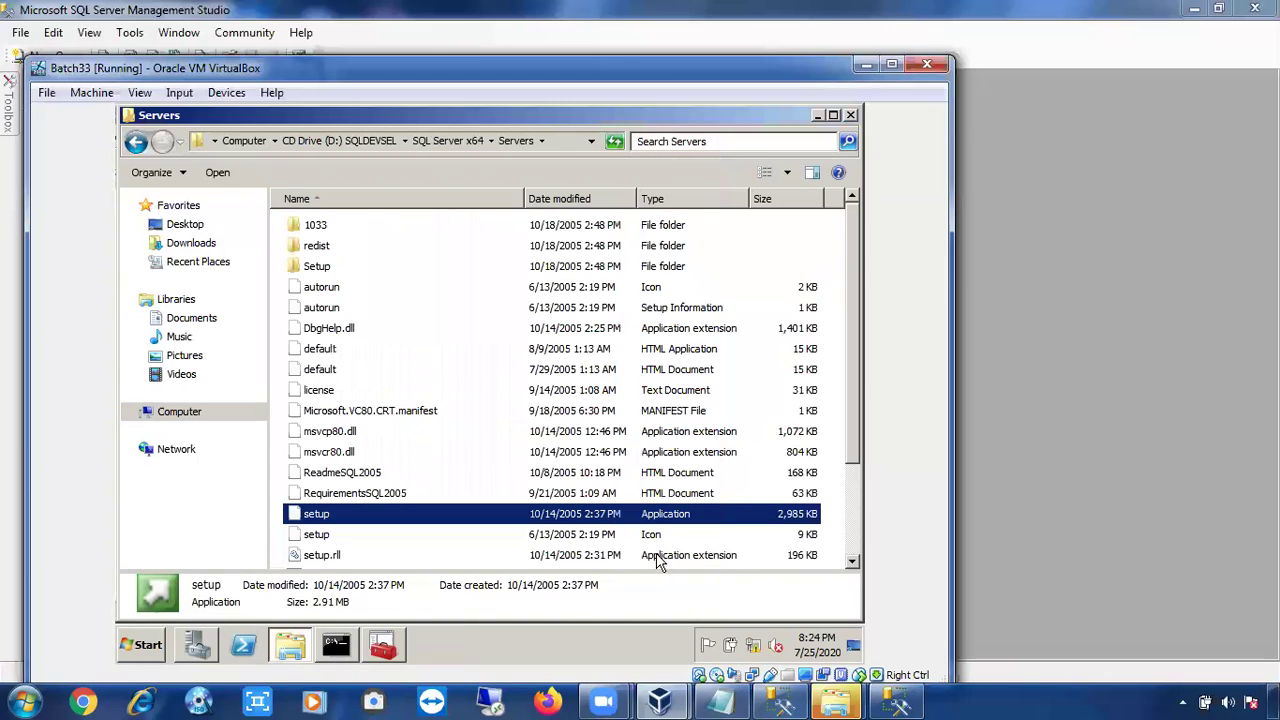